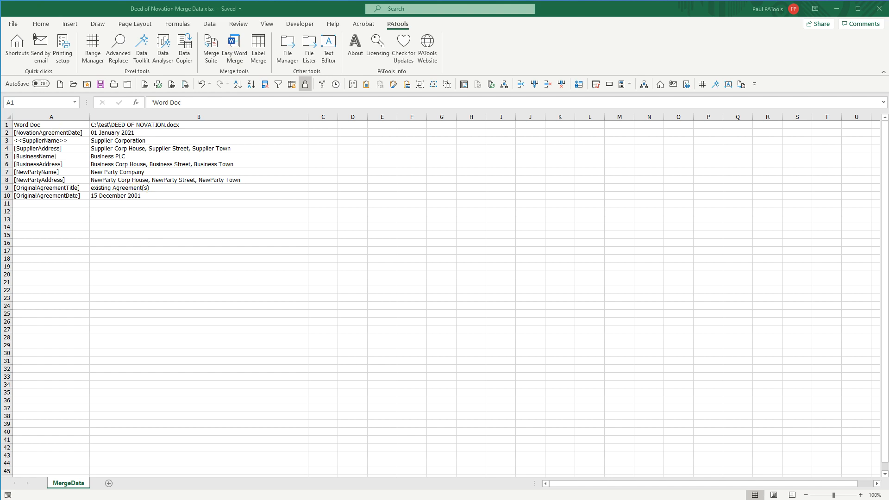
Compare the [NovationAgreementDate] placeholder in the Word deed template with its matching field name and date value in the Excel merge data.
{"action": "key", "text": "alt+Tab"}
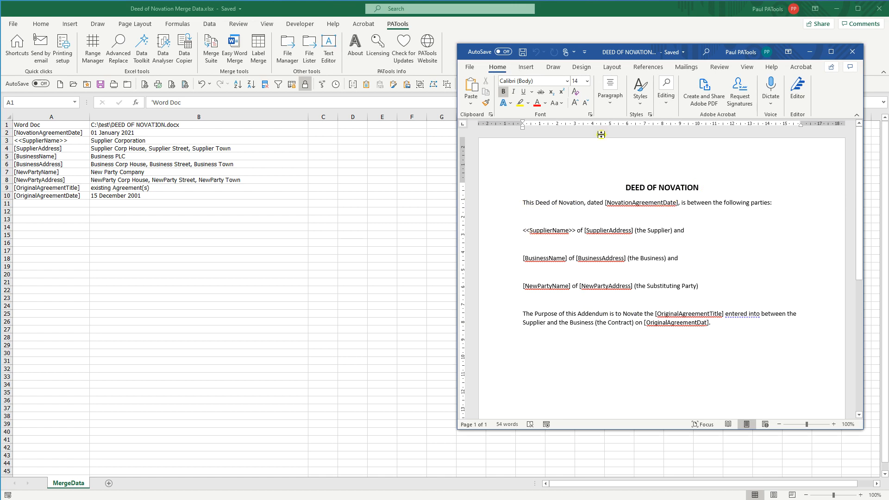
{"action": "left_click_drag", "start_coordinate": [635, 52], "coordinate": [449, 54]}
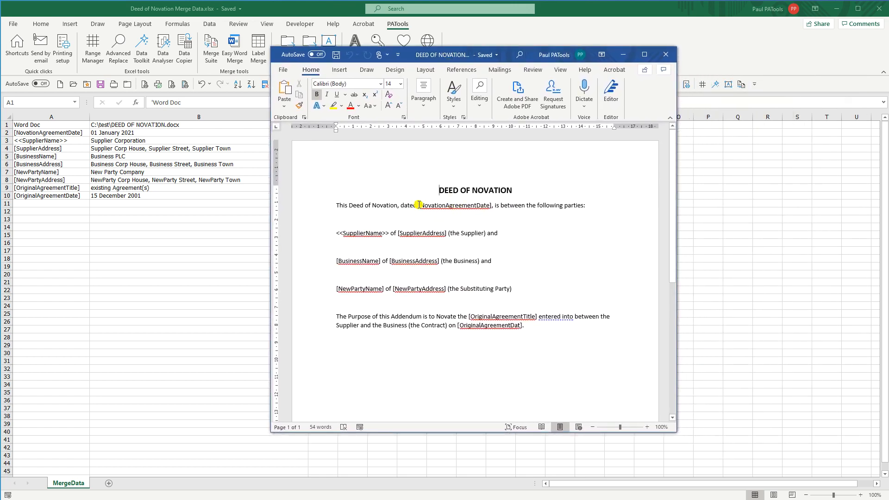
{"action": "left_click_drag", "start_coordinate": [419, 204], "coordinate": [466, 212]}
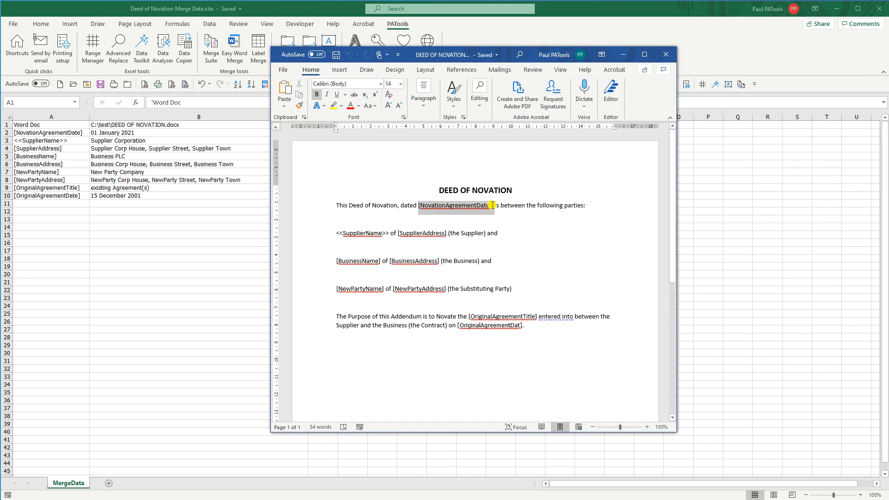
{"action": "left_click", "coordinate": [67, 159]}
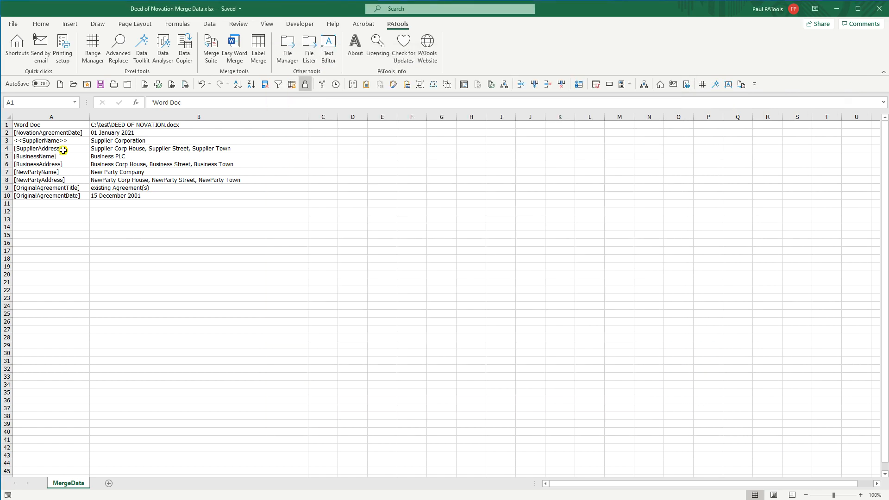
{"action": "left_click", "coordinate": [61, 133]}
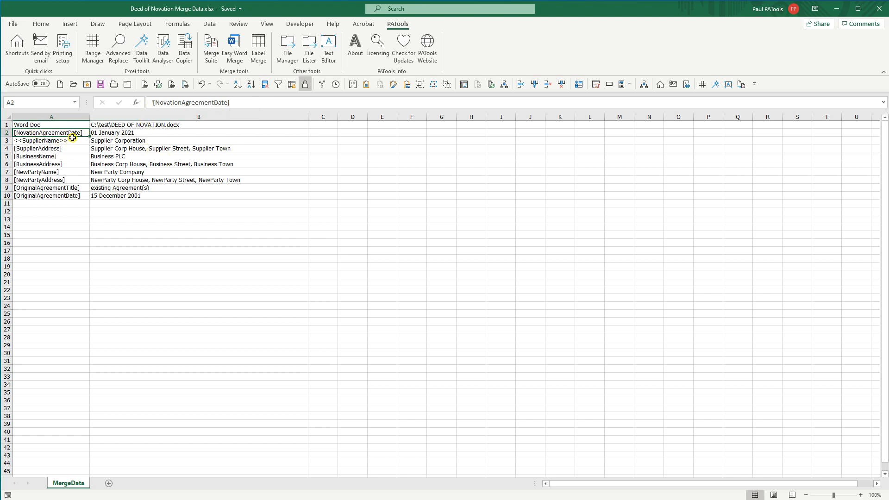
{"action": "left_click", "coordinate": [129, 134]}
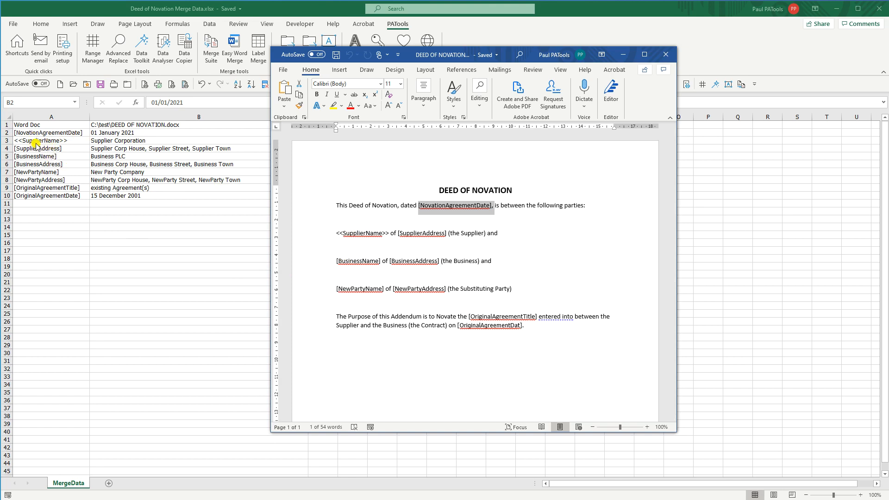
Try enclosing NovationAgreementDate in double square brackets in the deed, and remove the extra brackets again.
{"action": "left_click", "coordinate": [425, 208]}
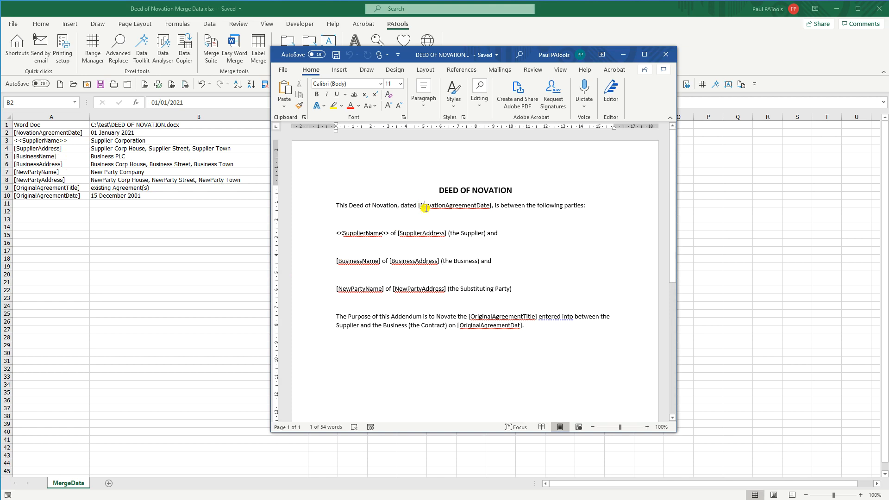
{"action": "left_click", "coordinate": [422, 206]}
{"action": "type", "text": "["}
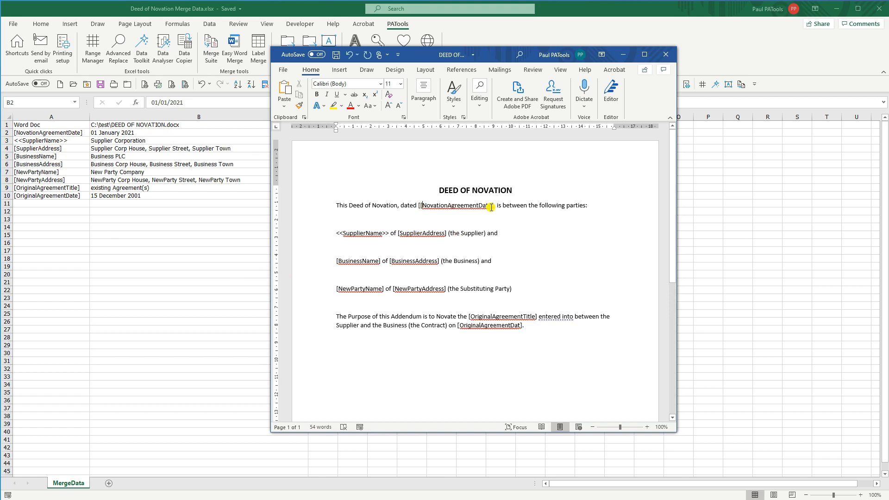
{"action": "type", "text": "]"}
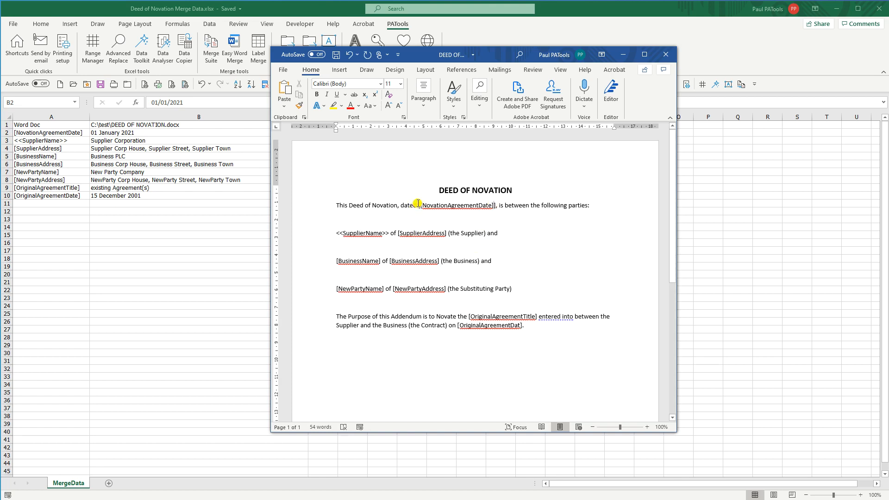
{"action": "left_click_drag", "start_coordinate": [418, 204], "coordinate": [497, 208]}
{"action": "left_click", "coordinate": [493, 205]}
{"action": "key", "text": "Delete"}
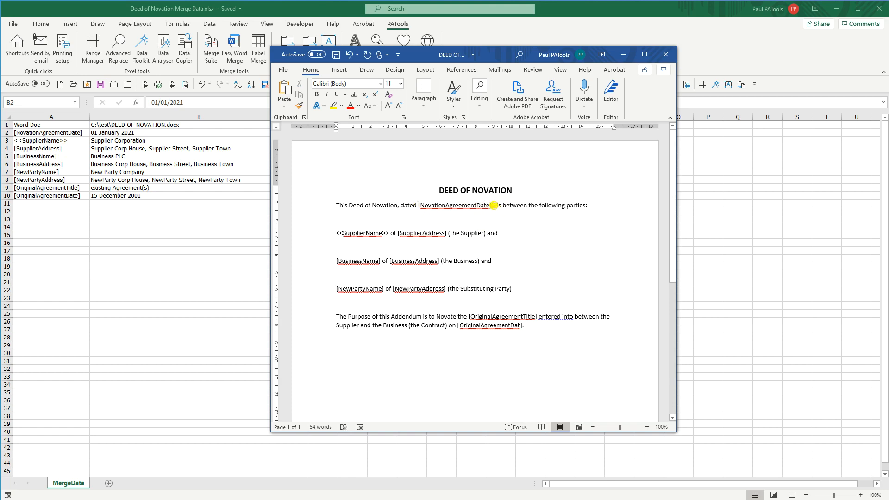
{"action": "left_click", "coordinate": [492, 205]}
{"action": "key", "text": "Delete"}
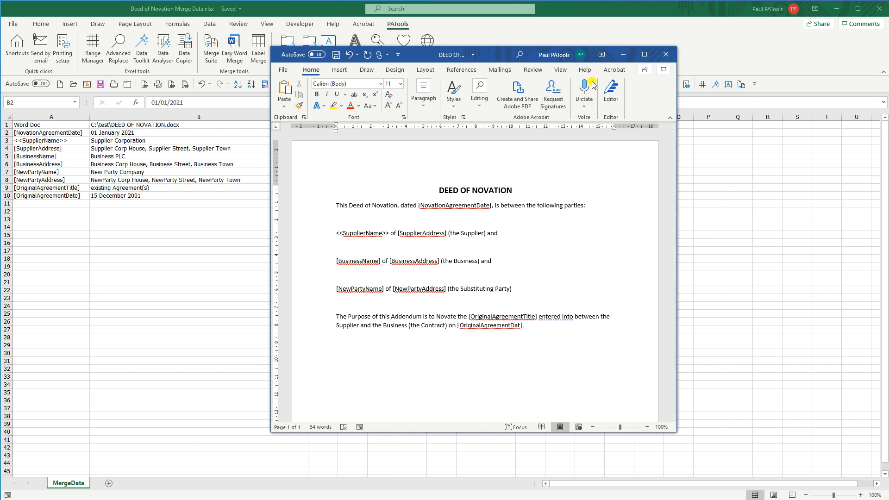
Close the deed template without saving, select cell A1 in the merge data and open Easy Word Merge.
{"action": "left_click", "coordinate": [666, 55]}
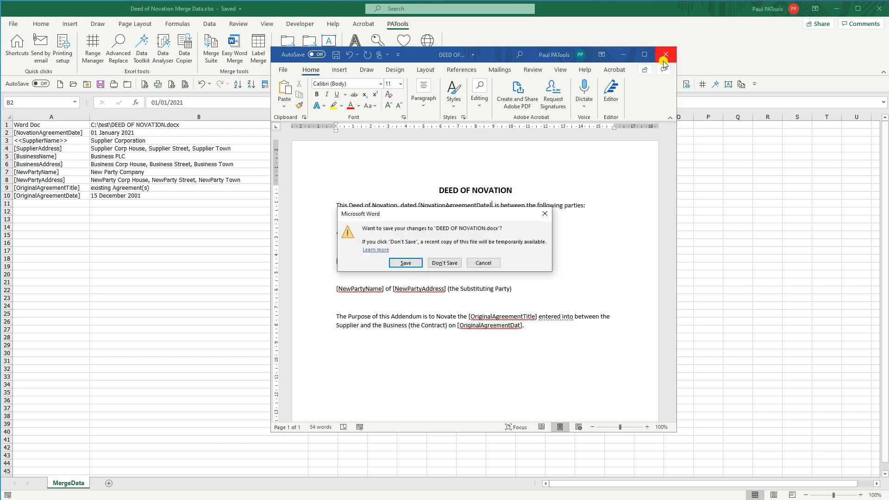
{"action": "left_click", "coordinate": [450, 263]}
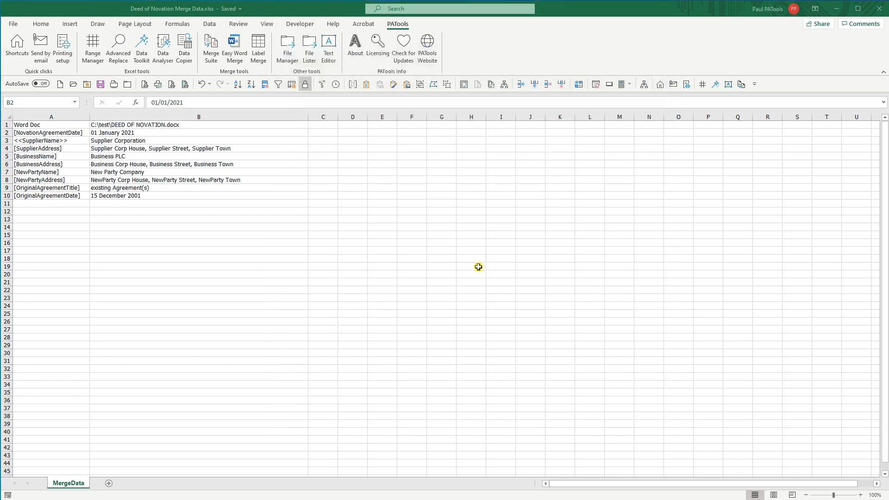
{"action": "left_click", "coordinate": [40, 126]}
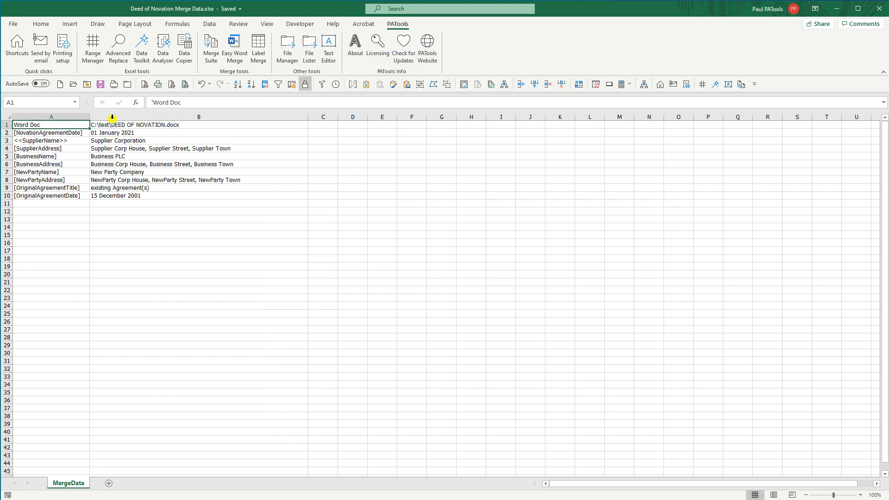
{"action": "left_click", "coordinate": [237, 49]}
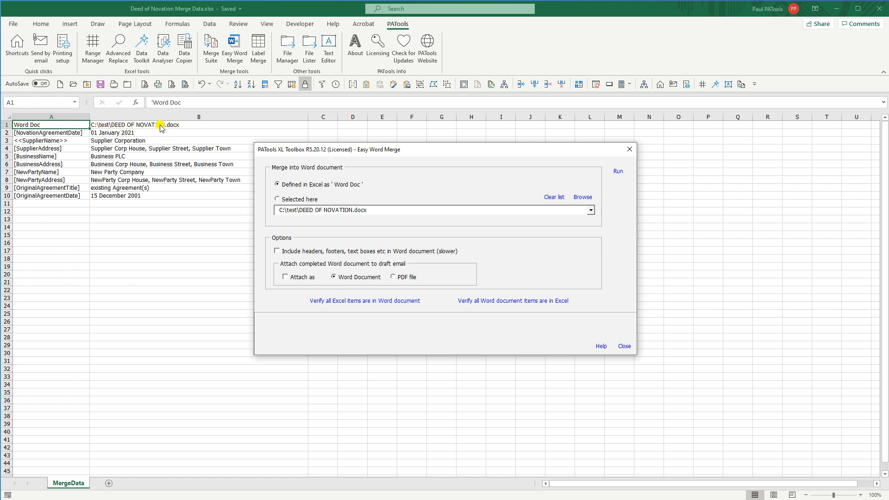
Try selecting the merge document manually, checking both file browsing and the list of stored document paths.
{"action": "left_click", "coordinate": [278, 200]}
{"action": "left_click", "coordinate": [583, 198]}
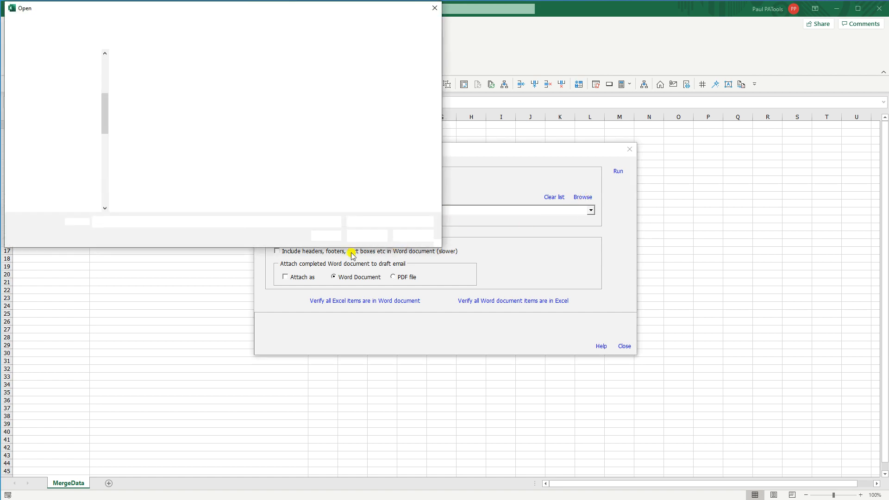
{"action": "left_click", "coordinate": [434, 8]}
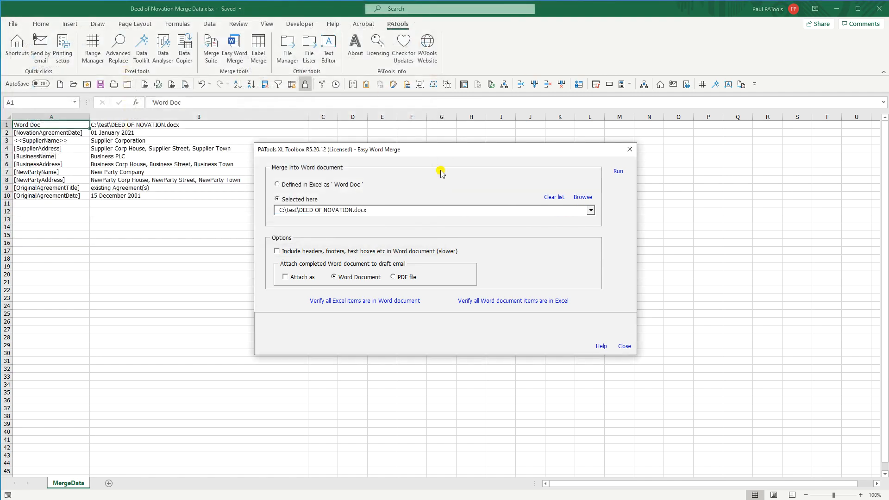
{"action": "left_click", "coordinate": [591, 211]}
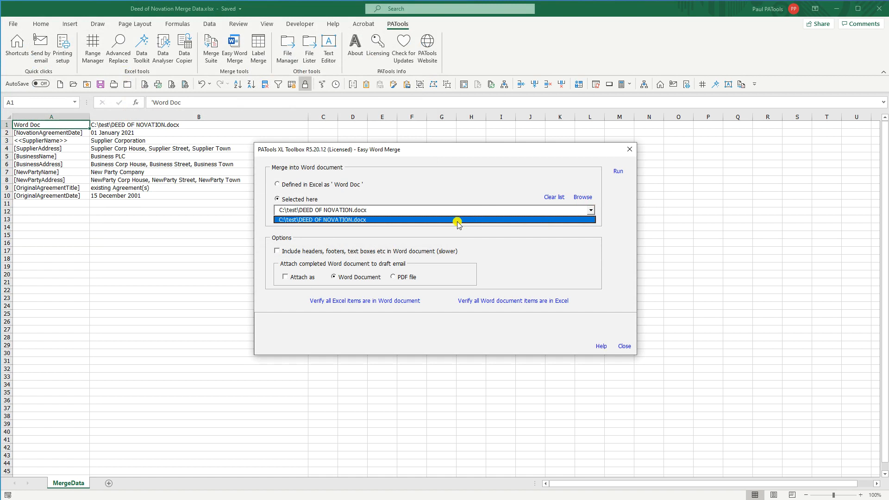
{"action": "left_click", "coordinate": [590, 211]}
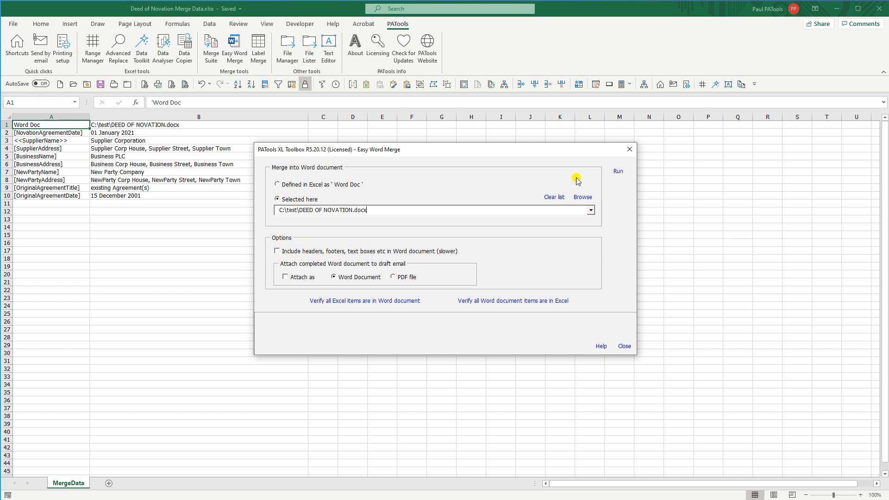
Merge the Excel data into the document defined in Excel as 'Word Doc', and close the merge tool.
{"action": "left_click", "coordinate": [279, 185]}
{"action": "left_click", "coordinate": [619, 172]}
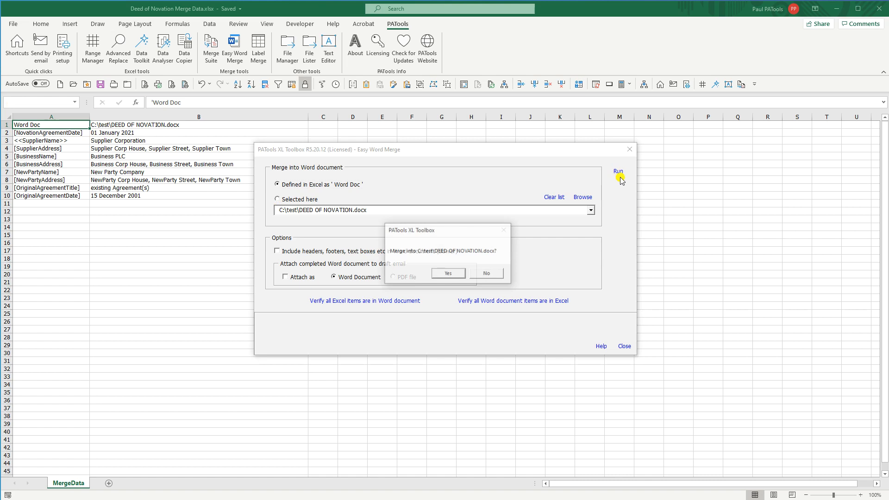
{"action": "left_click", "coordinate": [449, 273]}
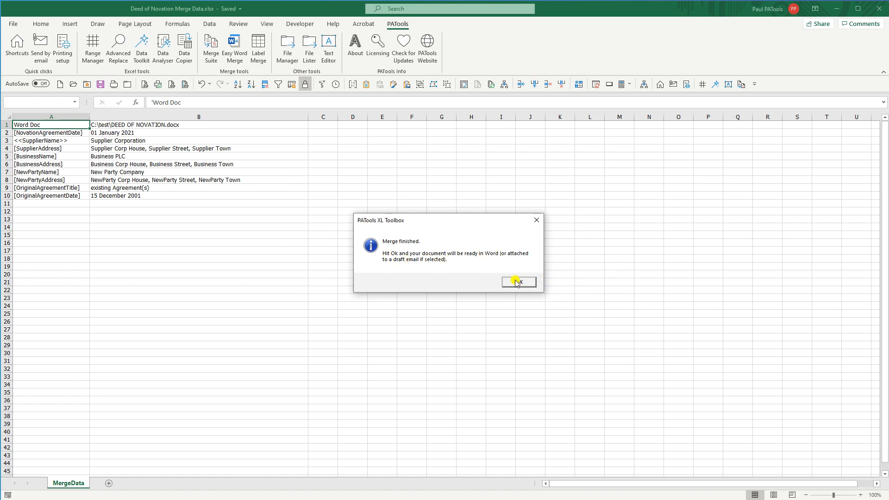
{"action": "left_click", "coordinate": [522, 283]}
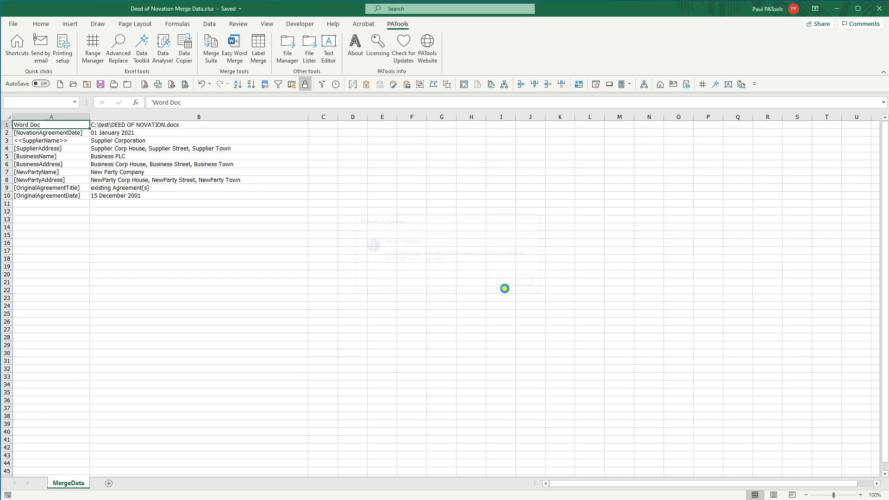
{"action": "left_click", "coordinate": [624, 346]}
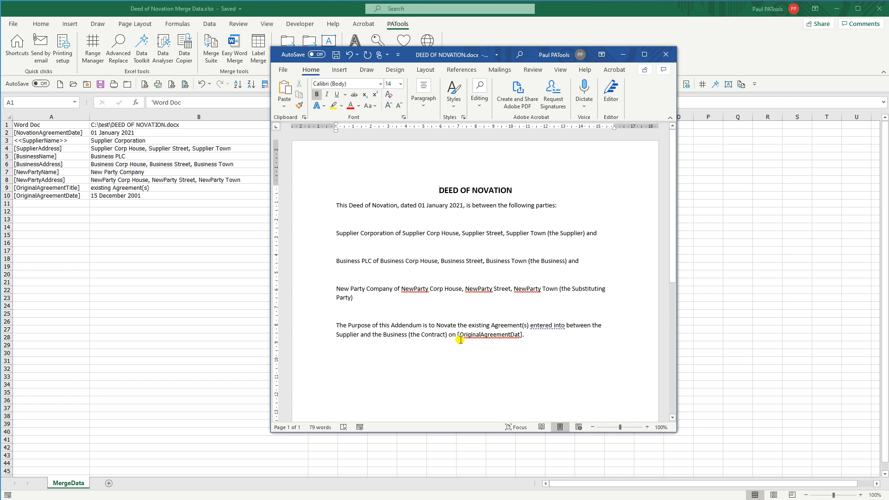
Check the [OriginalAgreementDat] placeholder in the last paragraph of the merged deed, and close the document without saving.
{"action": "left_click", "coordinate": [520, 334]}
{"action": "left_click_drag", "start_coordinate": [457, 335], "coordinate": [528, 335]}
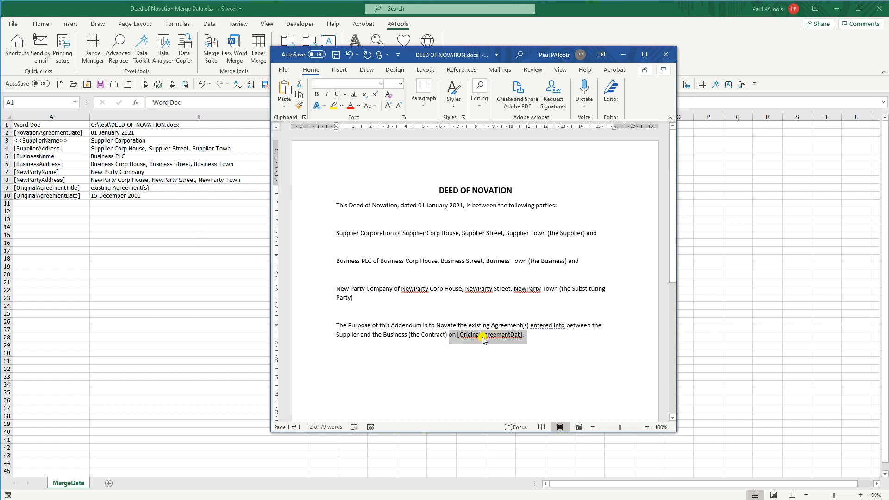
{"action": "left_click", "coordinate": [529, 338]}
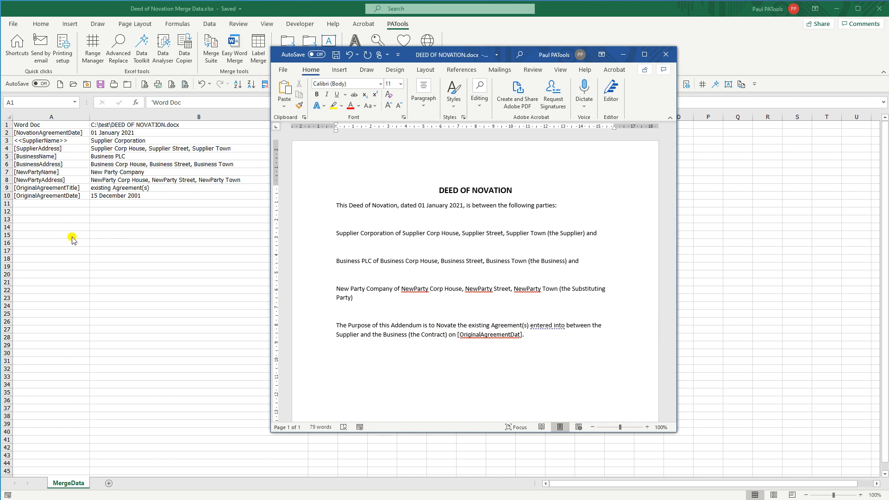
{"action": "left_click", "coordinate": [519, 334]}
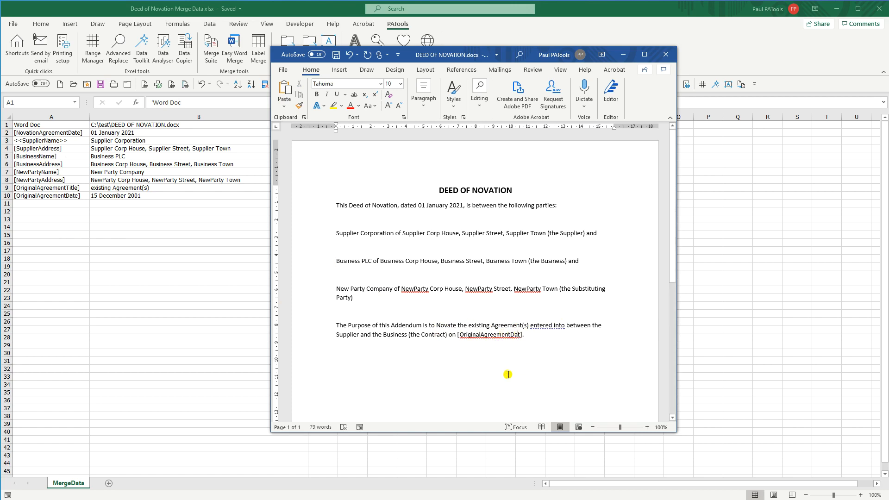
{"action": "left_click", "coordinate": [666, 54]}
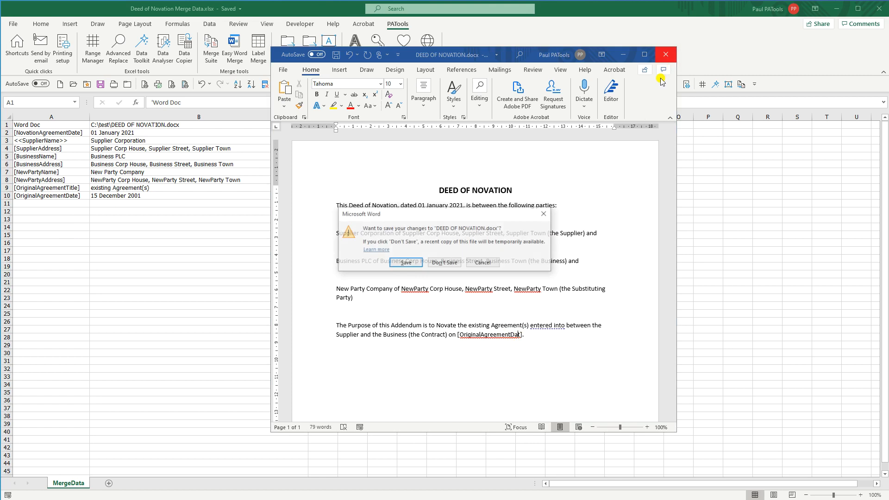
{"action": "left_click", "coordinate": [444, 262]}
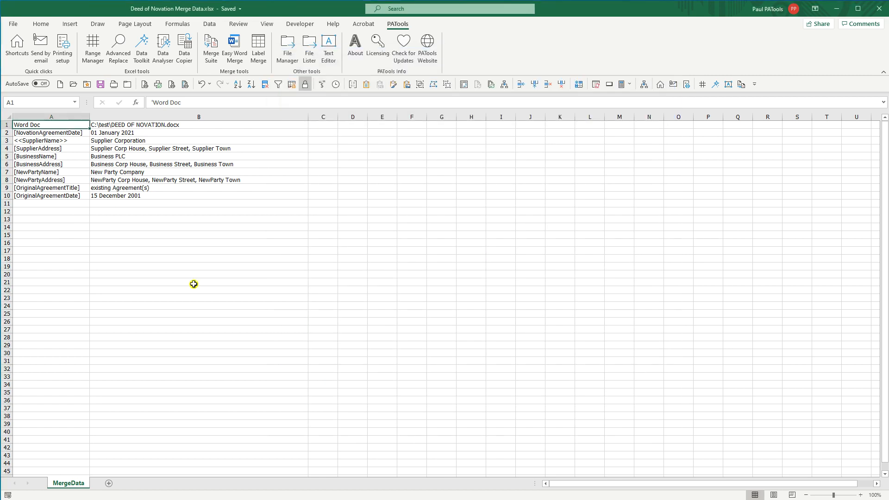
Use Easy Word Merge to verify that all Excel items are in C:\test\DEED OF NOVATION.docx.
{"action": "left_click", "coordinate": [234, 46]}
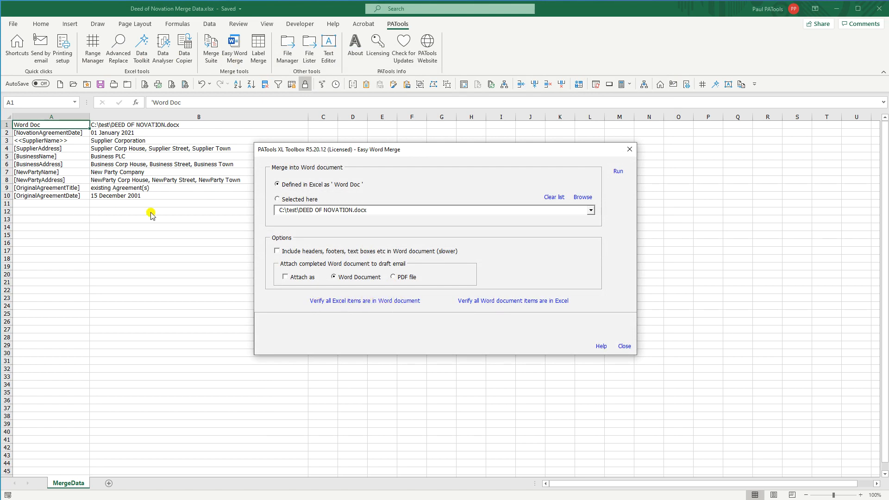
{"action": "left_click", "coordinate": [359, 303]}
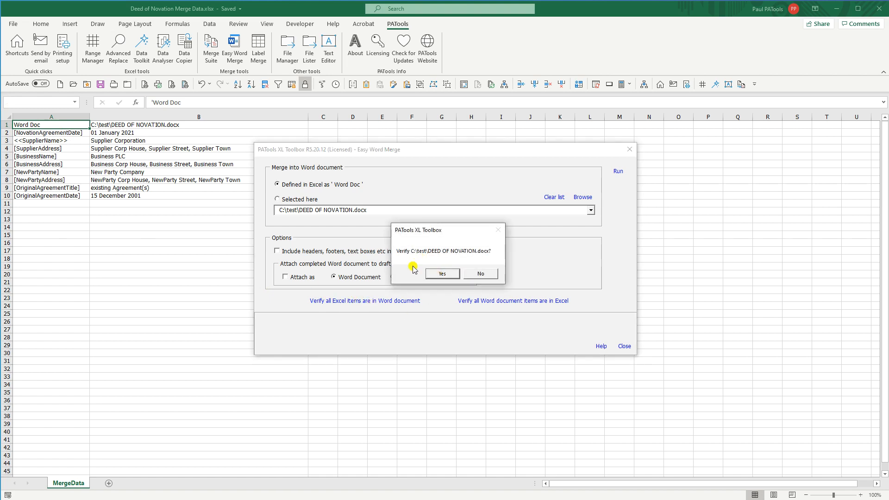
{"action": "left_click", "coordinate": [440, 274]}
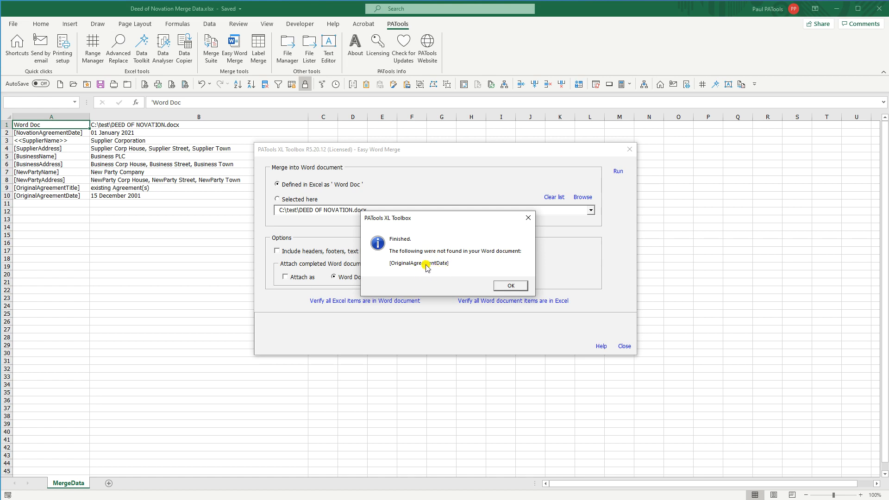
{"action": "left_click", "coordinate": [511, 285]}
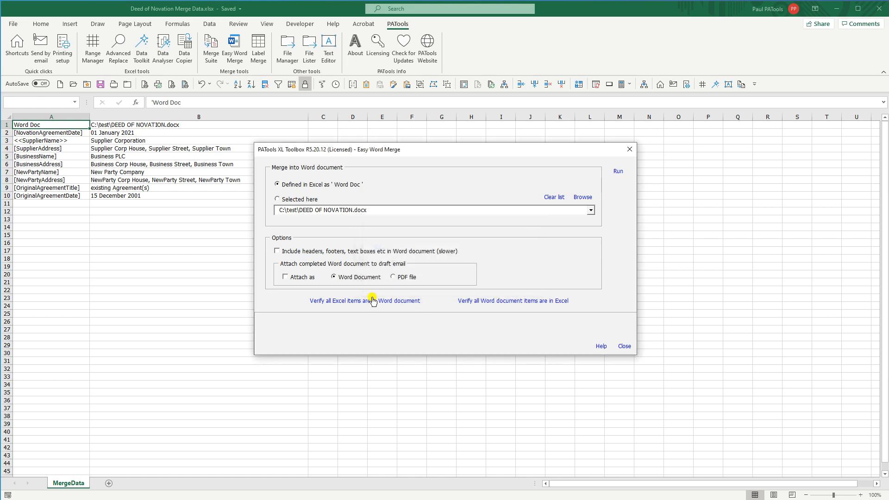
Verify that all Word document items are in Excel, accepting the suggested start and end markers for the merge fields.
{"action": "left_click", "coordinate": [504, 301]}
{"action": "left_click", "coordinate": [434, 277]}
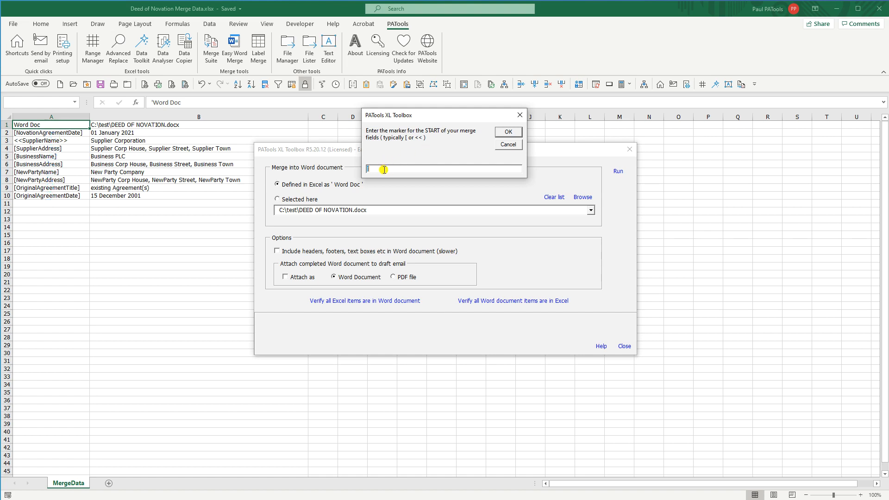
{"action": "left_click", "coordinate": [509, 132]}
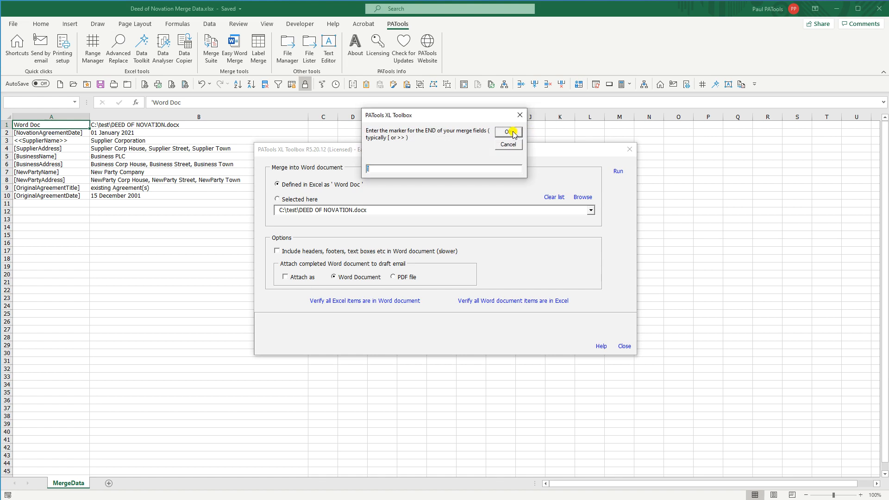
{"action": "left_click", "coordinate": [511, 133]}
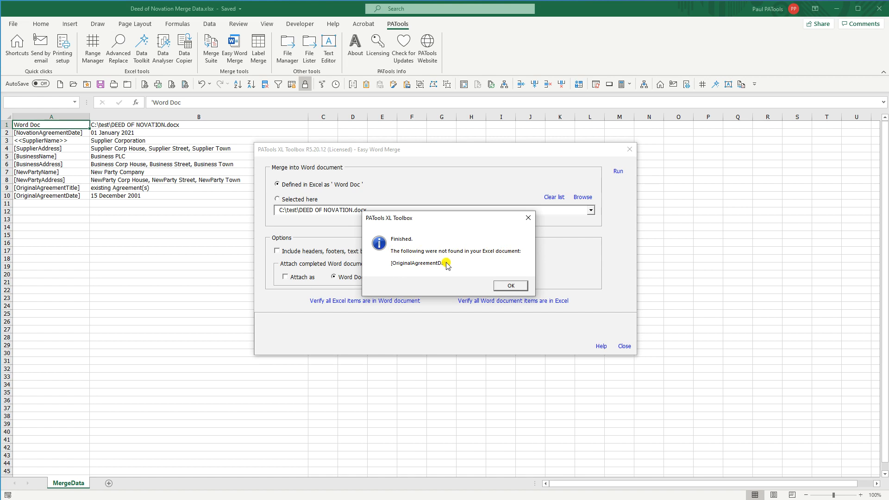
Verify that all Word document items are in Excel using << and >> as the merge field markers, and close the merge tool.
{"action": "left_click", "coordinate": [514, 286]}
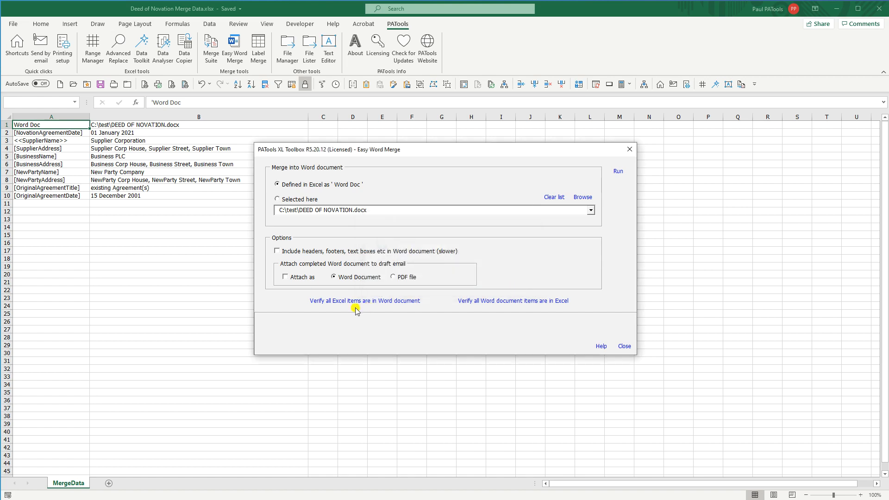
{"action": "left_click", "coordinate": [515, 300]}
{"action": "left_click", "coordinate": [437, 274]}
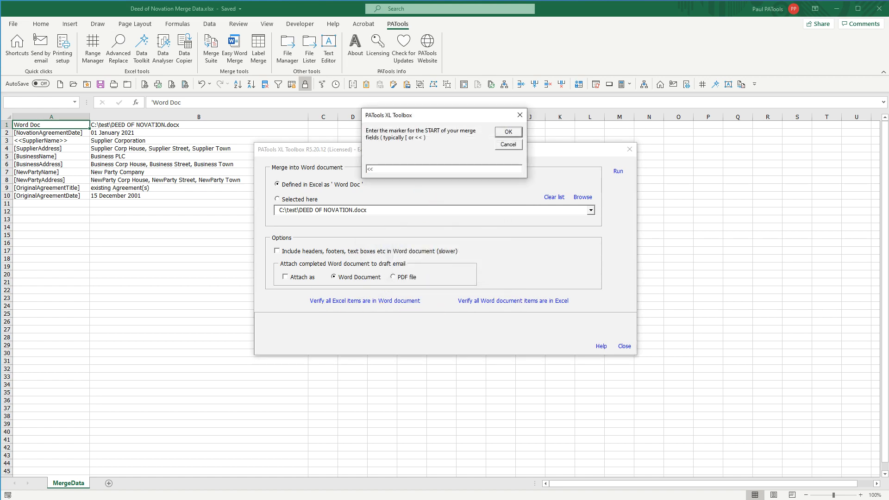
{"action": "left_click", "coordinate": [509, 133]}
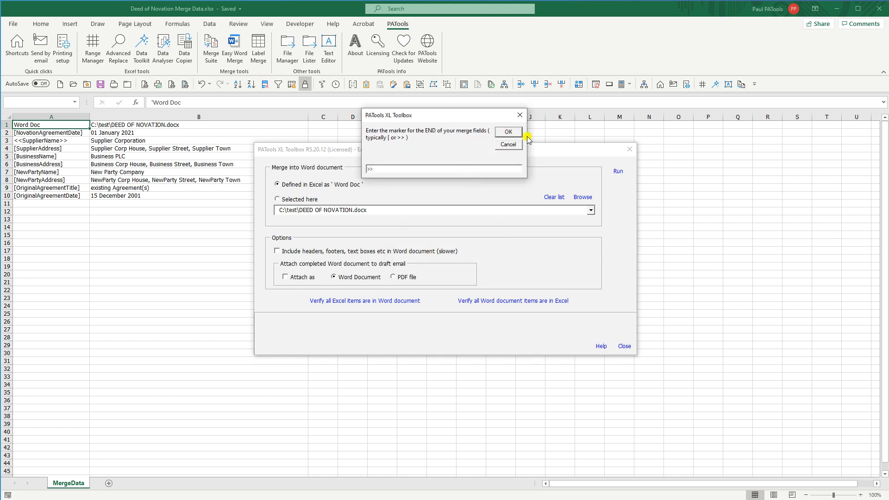
{"action": "left_click", "coordinate": [509, 132]}
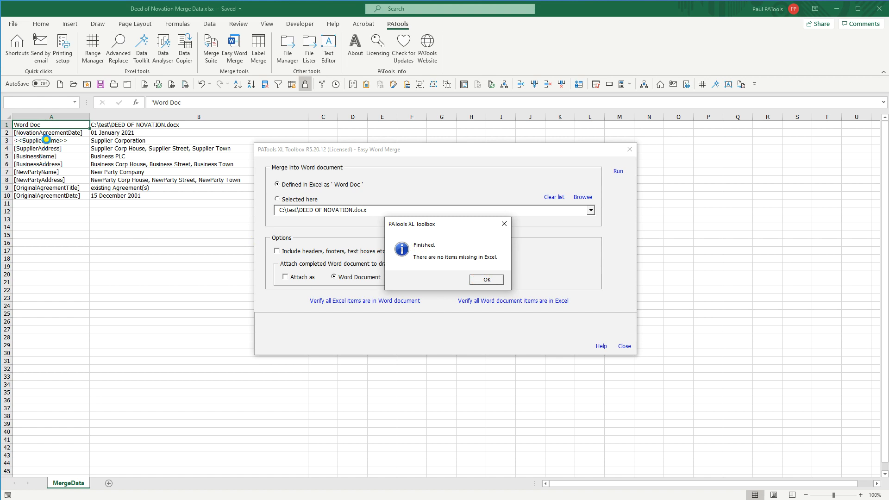
{"action": "left_click", "coordinate": [487, 280]}
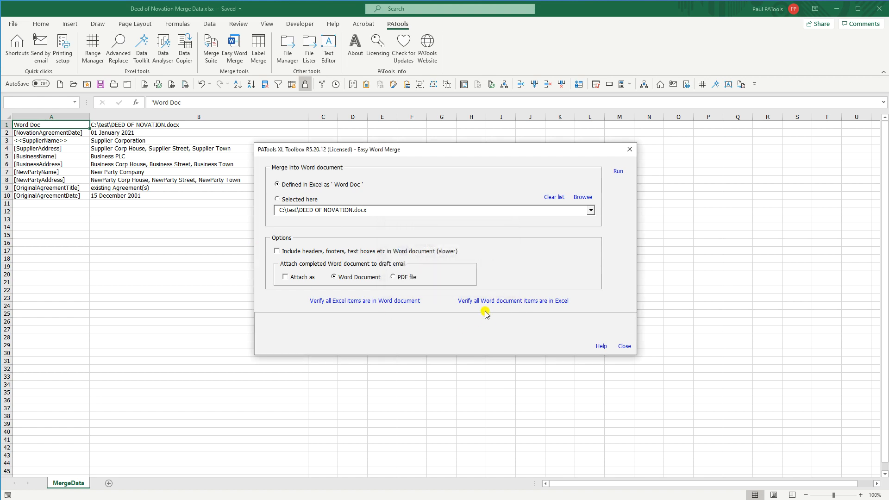
{"action": "left_click", "coordinate": [625, 346]}
Replace the angle-bracket markers in cell A3 with square brackets so the field name reads [SupplierName].
{"action": "left_click", "coordinate": [35, 140]}
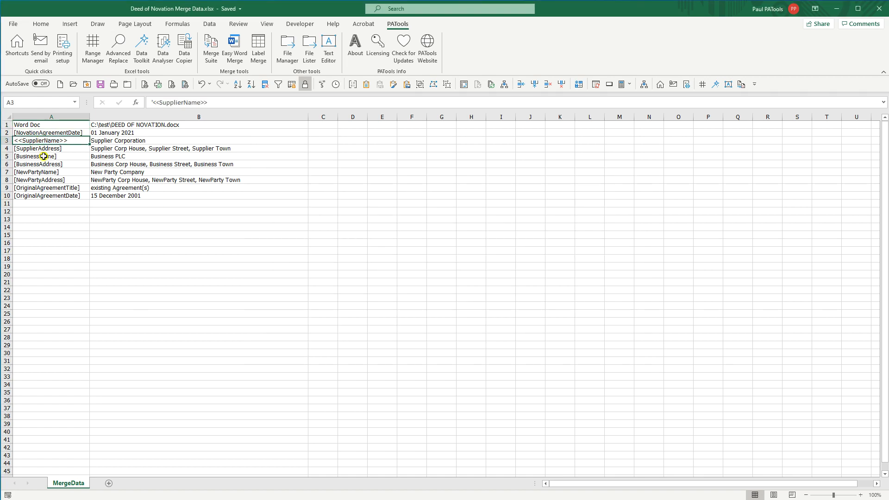
{"action": "left_click", "coordinate": [154, 103]}
{"action": "key", "text": "Delete"}
{"action": "key", "text": "Delete"}
{"action": "type", "text": "["}
{"action": "key", "text": "End"}
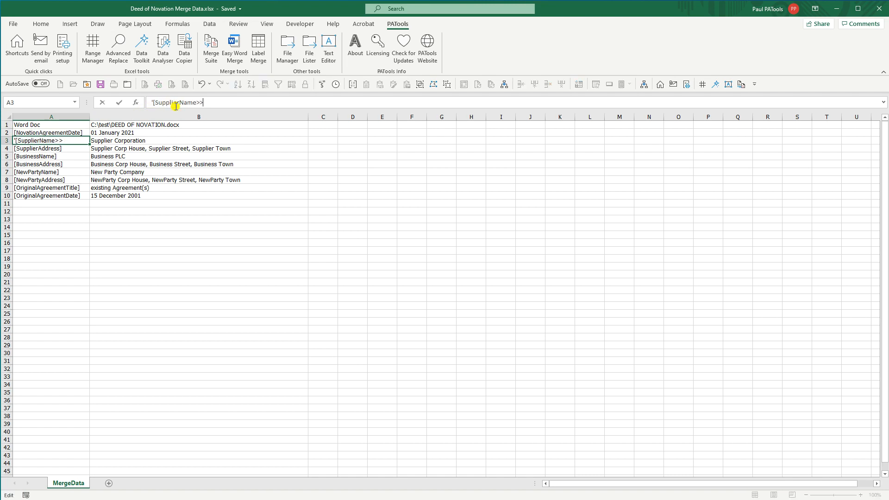
{"action": "type", "text": "]"}
{"action": "key", "text": "Return"}
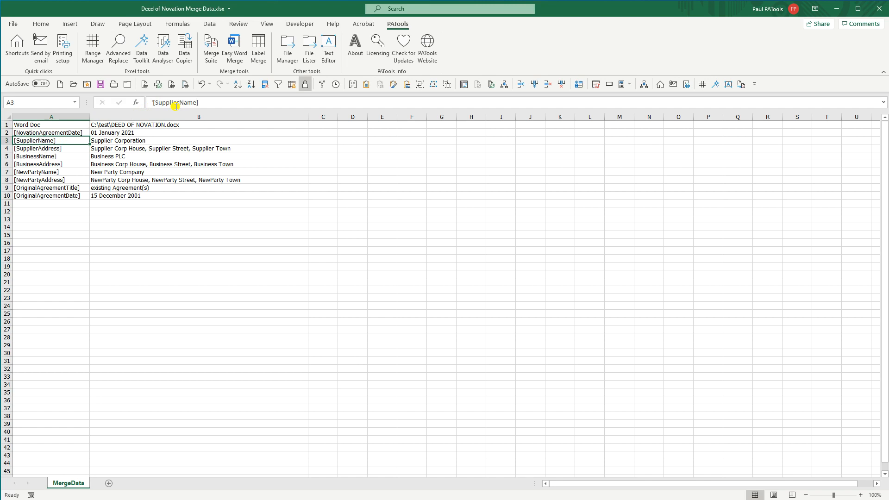
Use Easy Word Merge to verify that all Excel items, including [SupplierName], are in C:\test\DEED OF NOVATION.docx.
{"action": "left_click", "coordinate": [225, 64]}
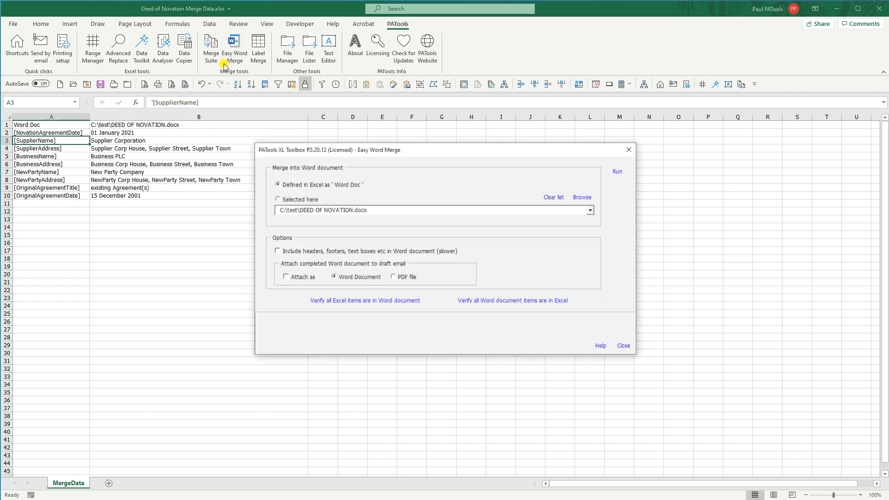
{"action": "left_click", "coordinate": [351, 301]}
{"action": "left_click", "coordinate": [442, 274]}
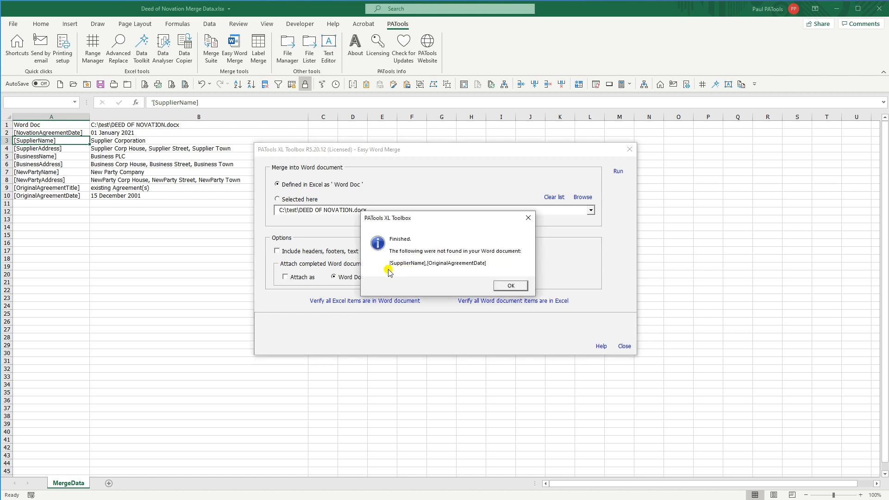
{"action": "left_click", "coordinate": [515, 287]}
Verify that all Word document items are in Excel with the suggested square-bracket markers, and close the merge tool.
{"action": "left_click", "coordinate": [510, 301]}
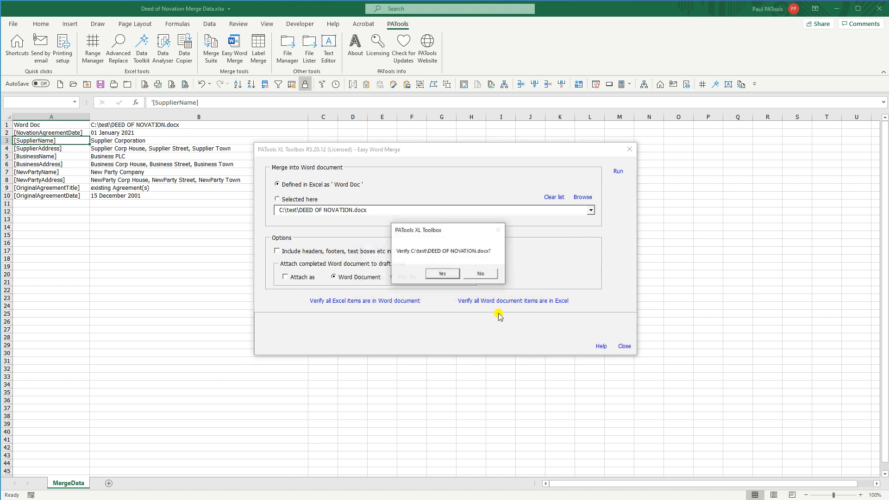
{"action": "left_click", "coordinate": [442, 274]}
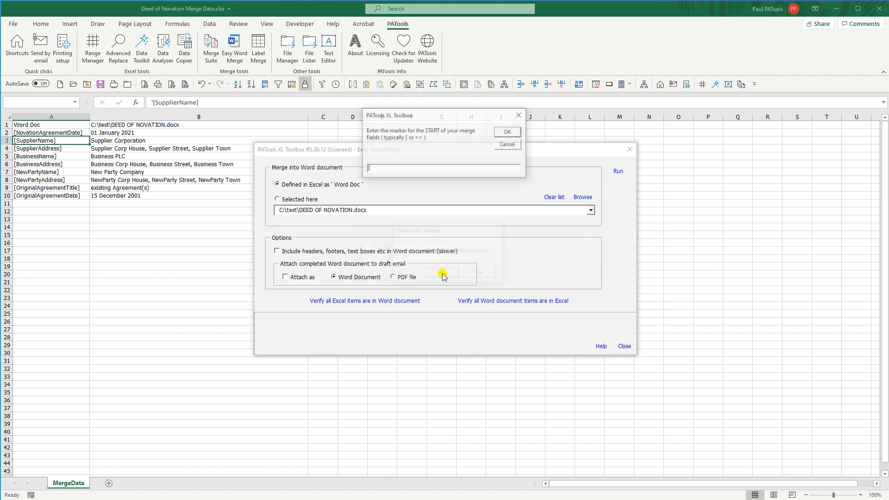
{"action": "left_click", "coordinate": [509, 133]}
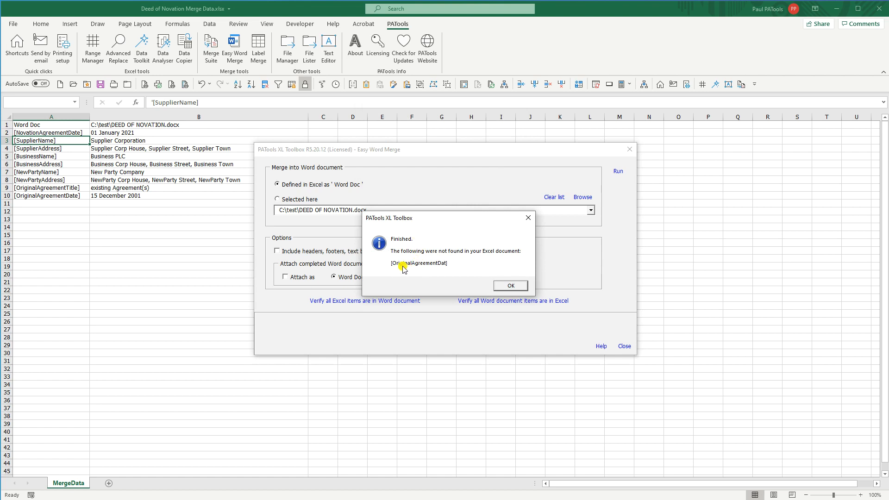
{"action": "left_click", "coordinate": [512, 286]}
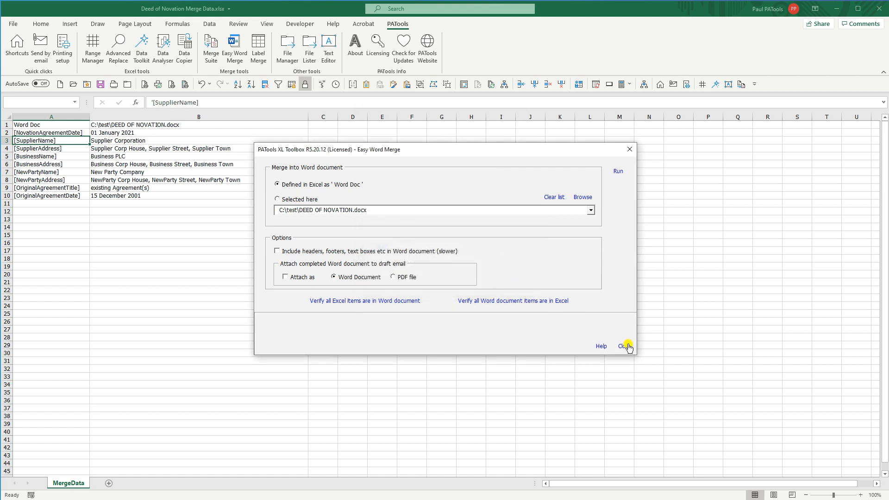
{"action": "left_click", "coordinate": [625, 347]}
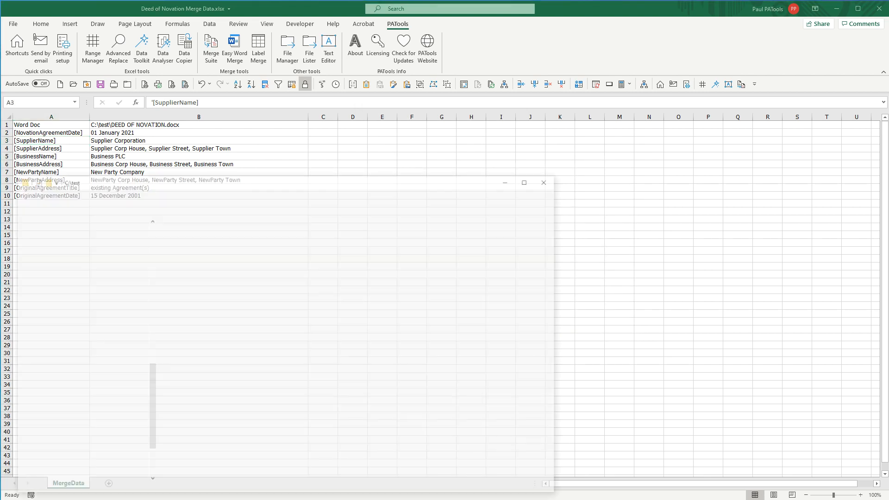
Open DEED OF NOVATION.docx from C:\test in Word and change the supplier name placeholder's markers to square brackets, giving [SupplierName].
{"action": "double_click", "coordinate": [213, 209]}
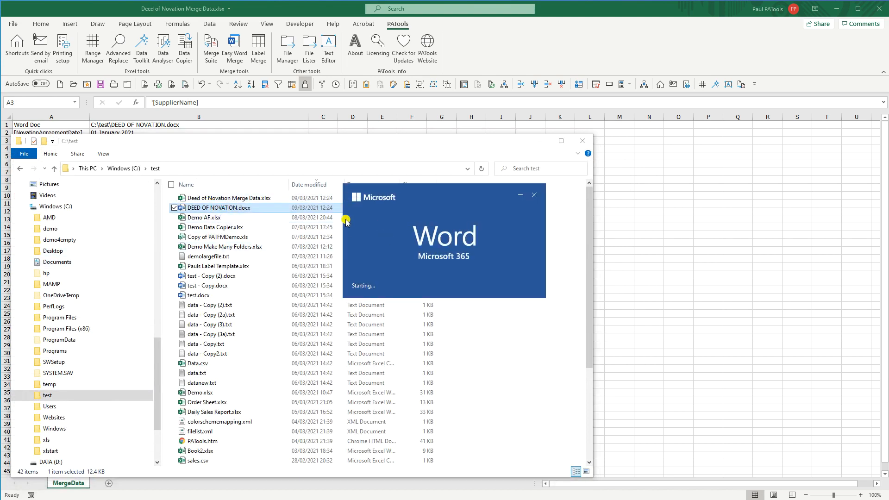
{"action": "left_click", "coordinate": [342, 235]}
{"action": "key", "text": "BackSpace"}
{"action": "key", "text": "BackSpace"}
{"action": "type", "text": "["}
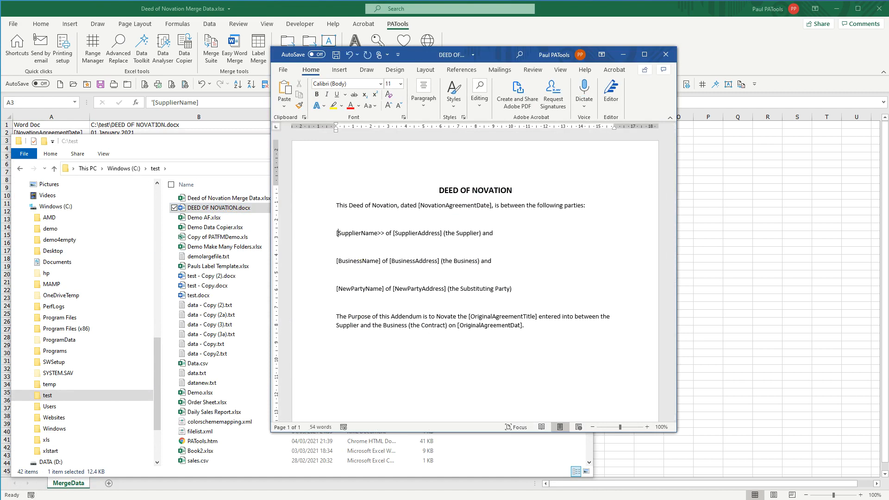
{"action": "key", "text": "BackSpace"}
{"action": "key", "text": "BackSpace"}
{"action": "type", "text": "]"}
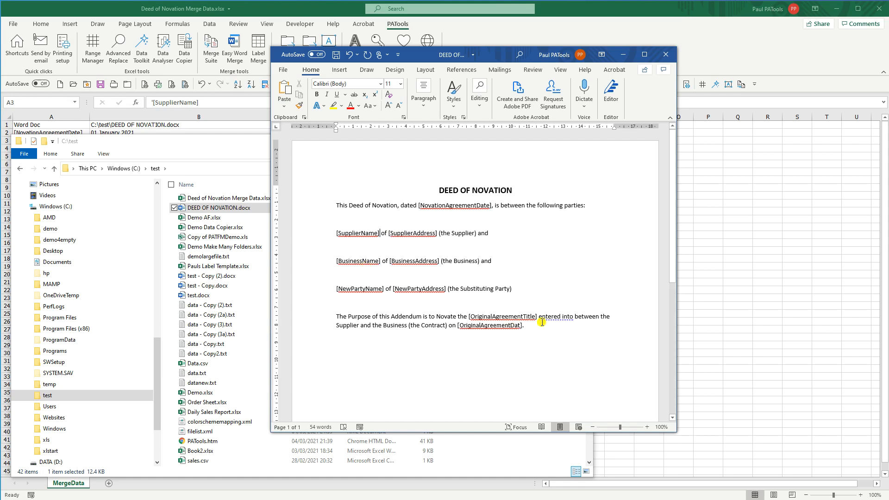
Correct the last paragraph's date placeholder to [OriginalAgreementDate], and save and close the document.
{"action": "left_click", "coordinate": [520, 330]}
{"action": "type", "text": "e"}
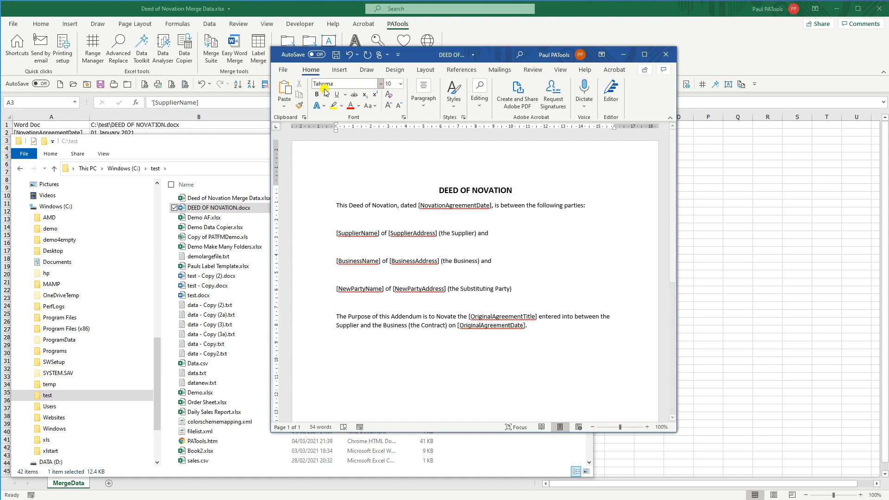
{"action": "left_click", "coordinate": [337, 55]}
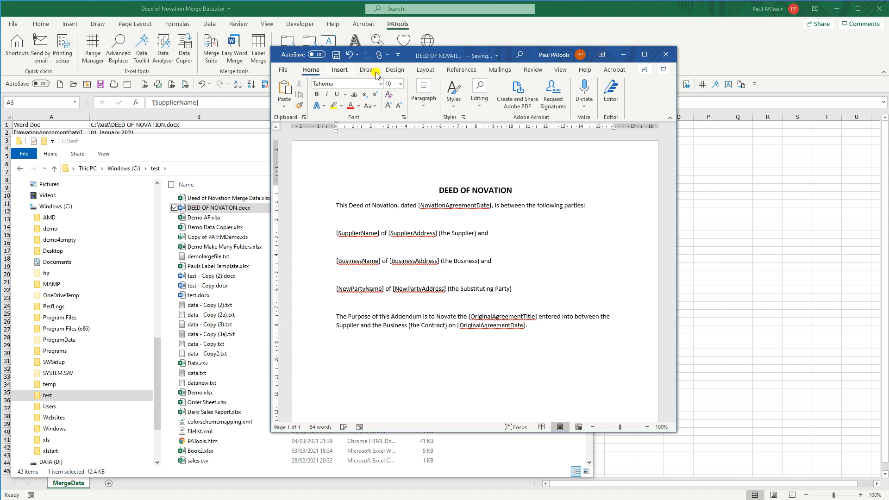
{"action": "left_click", "coordinate": [666, 54]}
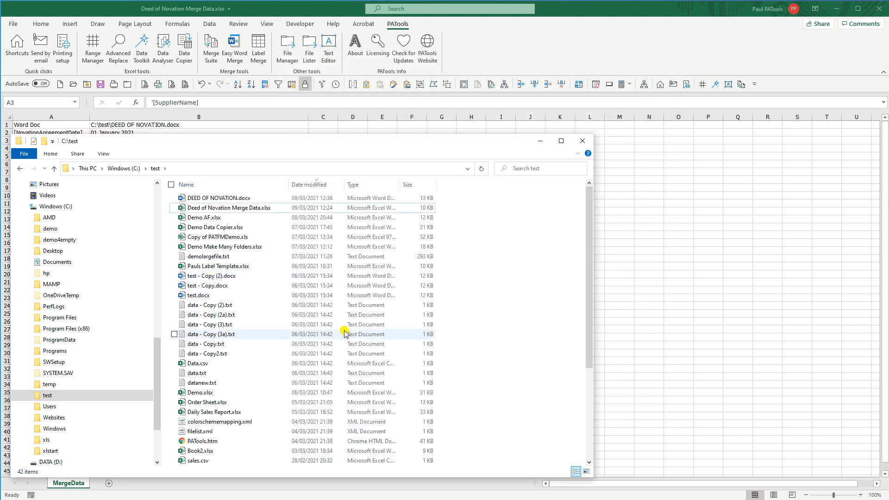
Return to Excel and verify with Easy Word Merge that all Excel items are in the corrected DEED OF NOVATION.docx.
{"action": "left_click", "coordinate": [709, 141]}
{"action": "left_click", "coordinate": [234, 48]}
{"action": "left_click", "coordinate": [359, 305]}
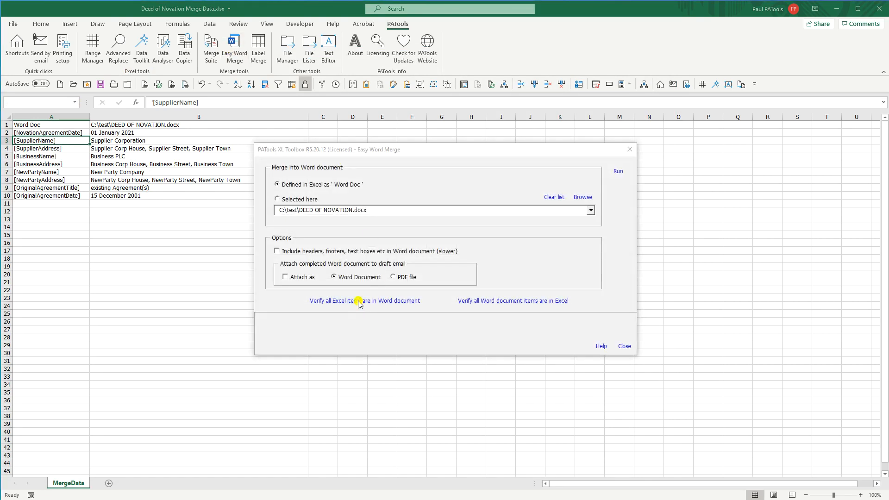
{"action": "left_click", "coordinate": [442, 278]}
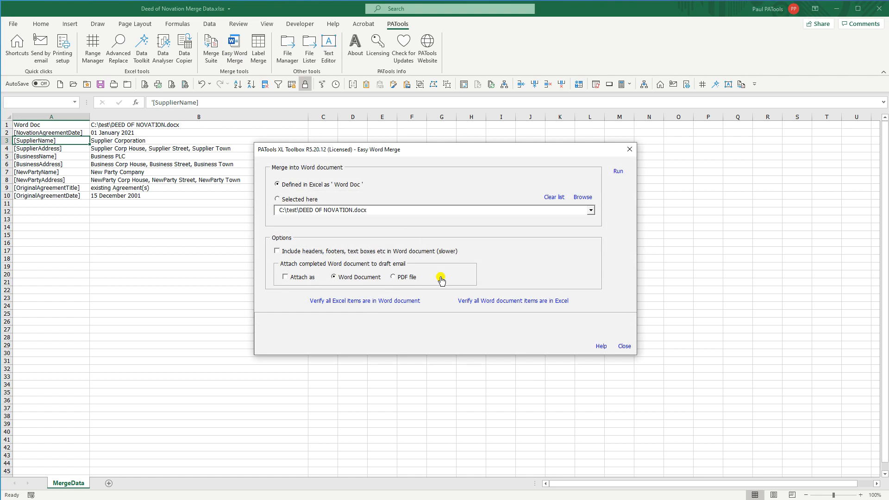
{"action": "left_click", "coordinate": [465, 279]}
Verify that all items in the corrected Word document are in Excel, accepting the suggested start and end markers.
{"action": "left_click", "coordinate": [482, 302]}
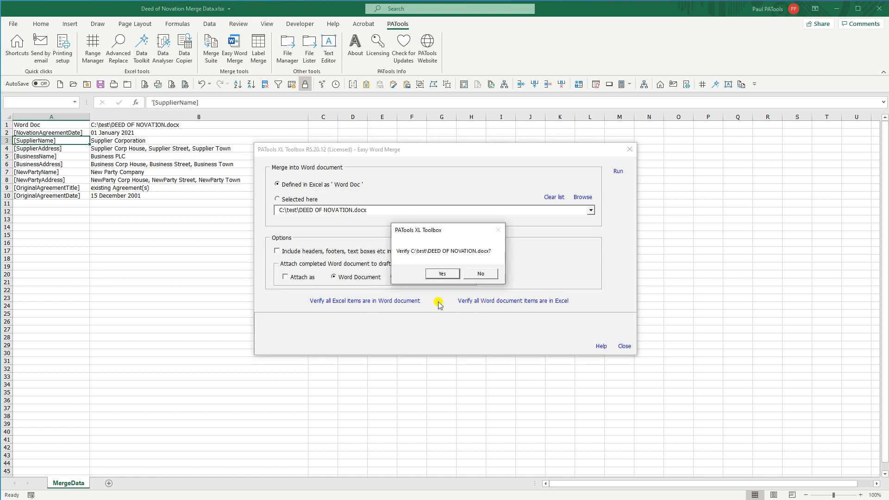
{"action": "left_click", "coordinate": [441, 276]}
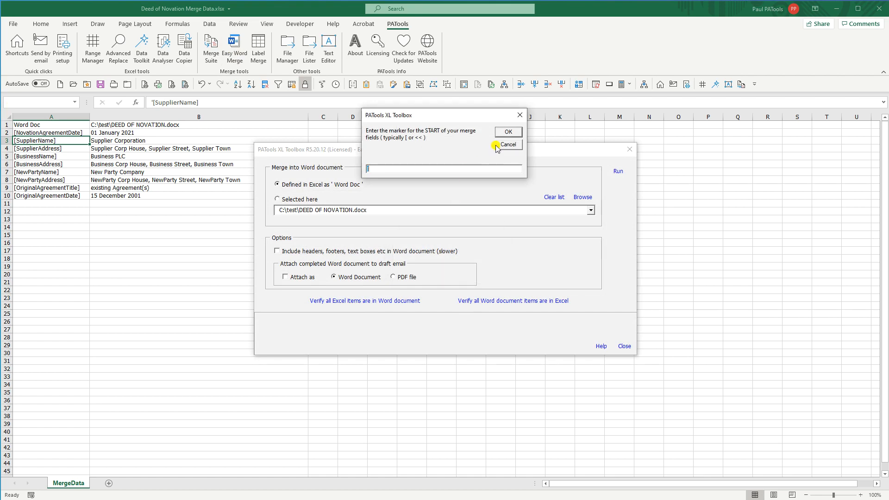
{"action": "left_click", "coordinate": [505, 132]}
{"action": "left_click", "coordinate": [504, 134]}
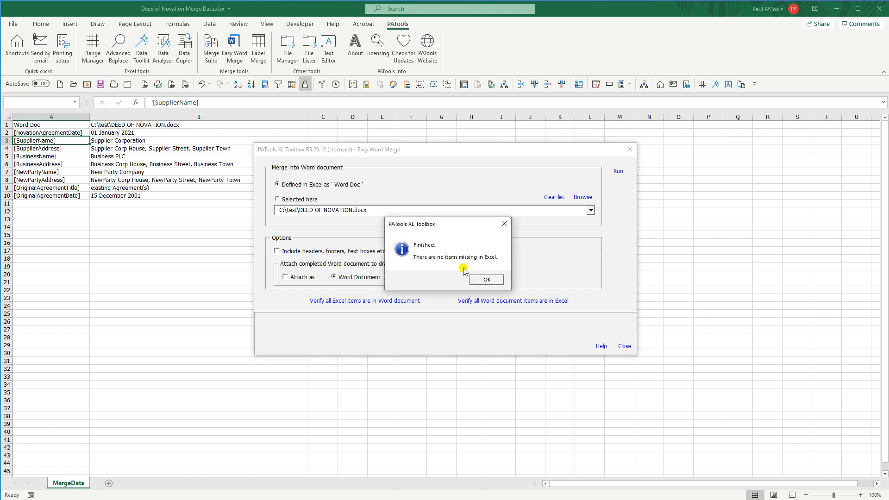
{"action": "left_click", "coordinate": [491, 280]}
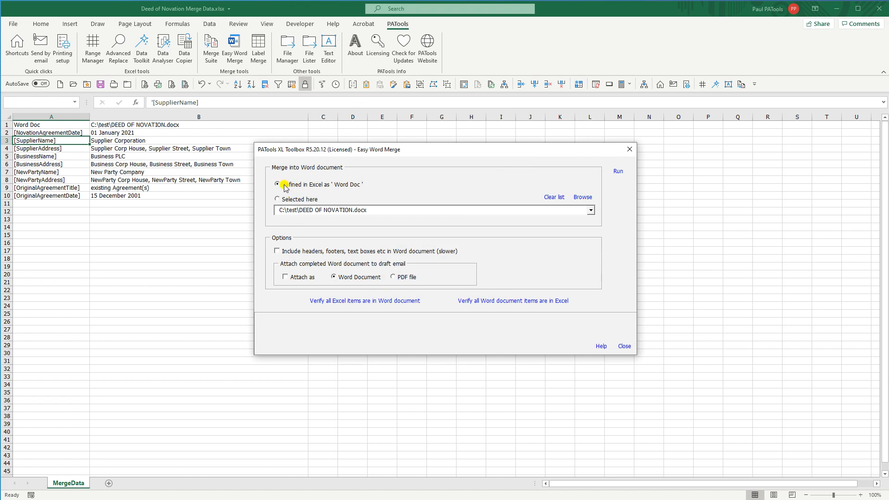
Merge the Excel data into the document defined as 'Word Doc', attaching the completed document to a draft email as a PDF file.
{"action": "left_click", "coordinate": [286, 278]}
{"action": "left_click", "coordinate": [393, 278]}
{"action": "left_click", "coordinate": [619, 172]}
{"action": "left_click", "coordinate": [449, 274]}
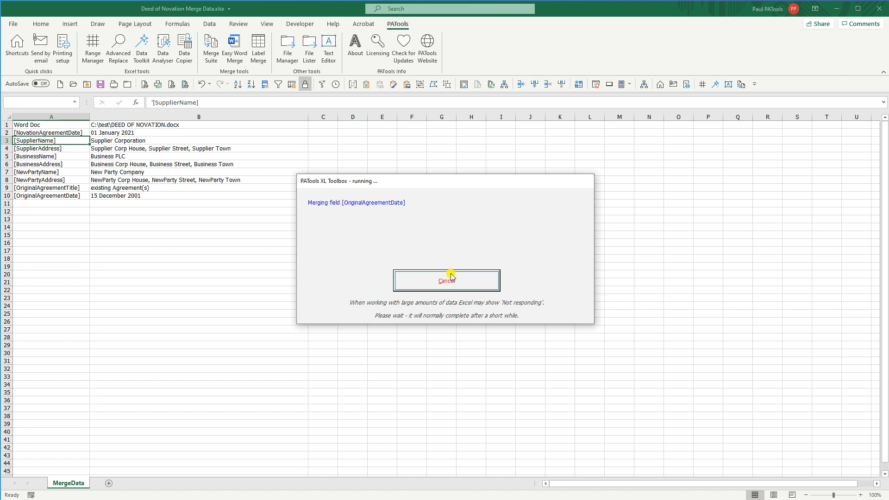
{"action": "left_click", "coordinate": [513, 282]}
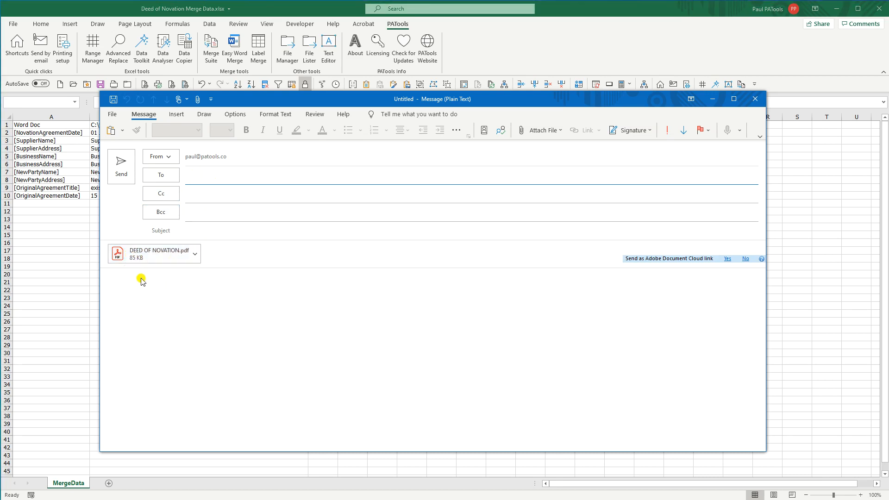
Check the attached DEED OF NOVATION.pdf in Acrobat, and close both the PDF and the draft email.
{"action": "double_click", "coordinate": [146, 258]}
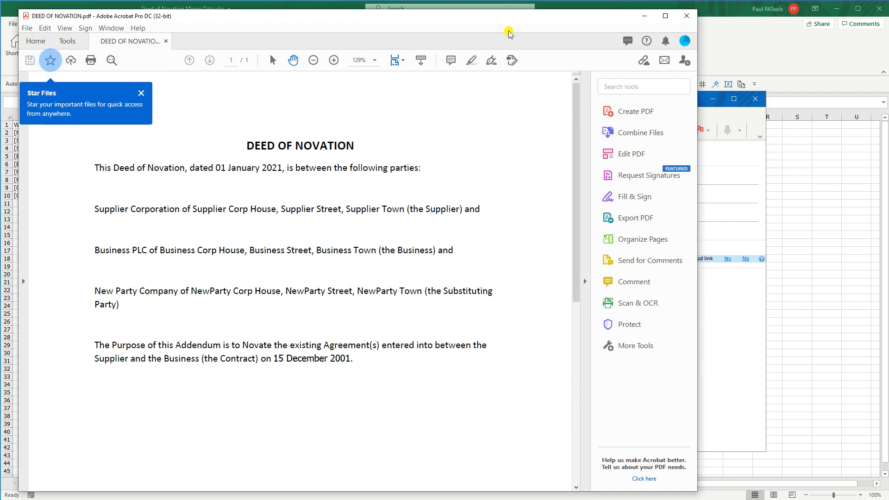
{"action": "left_click", "coordinate": [690, 17]}
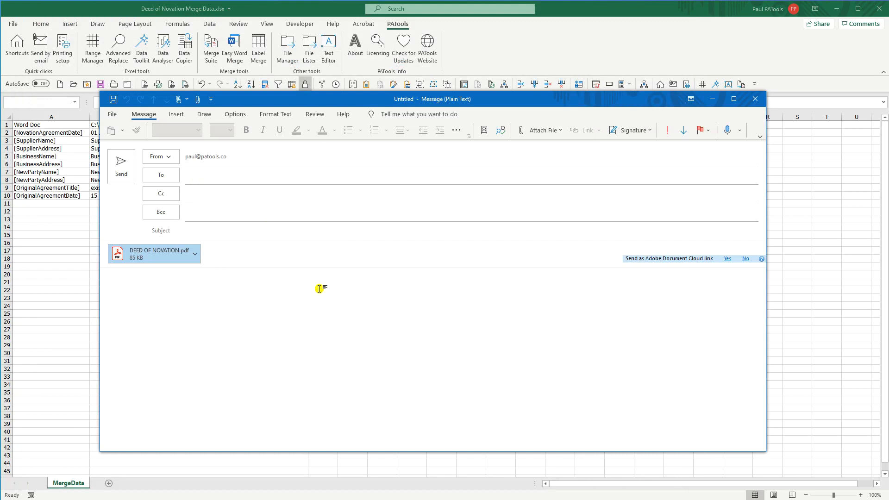
{"action": "left_click", "coordinate": [754, 100]}
{"action": "left_click", "coordinate": [447, 273]}
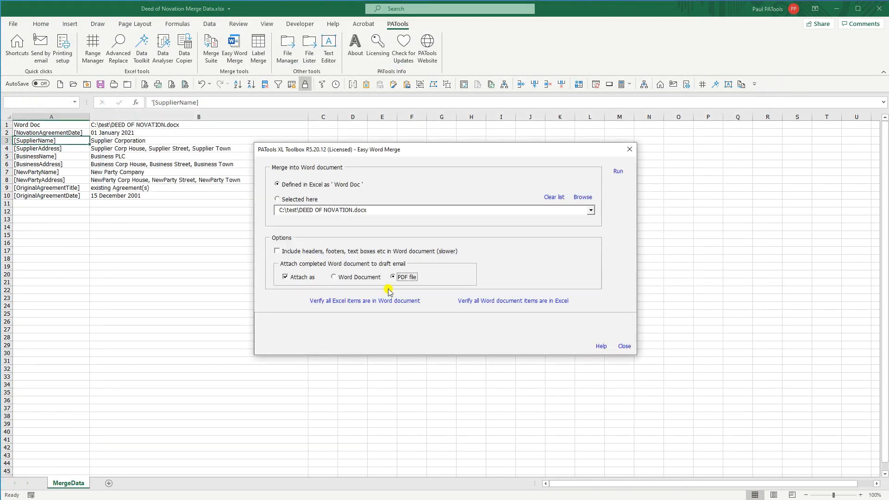
Set the attachment format to Word Document, turn off email attachment, include headers, footers and text boxes, and close the merge tool.
{"action": "left_click", "coordinate": [346, 278]}
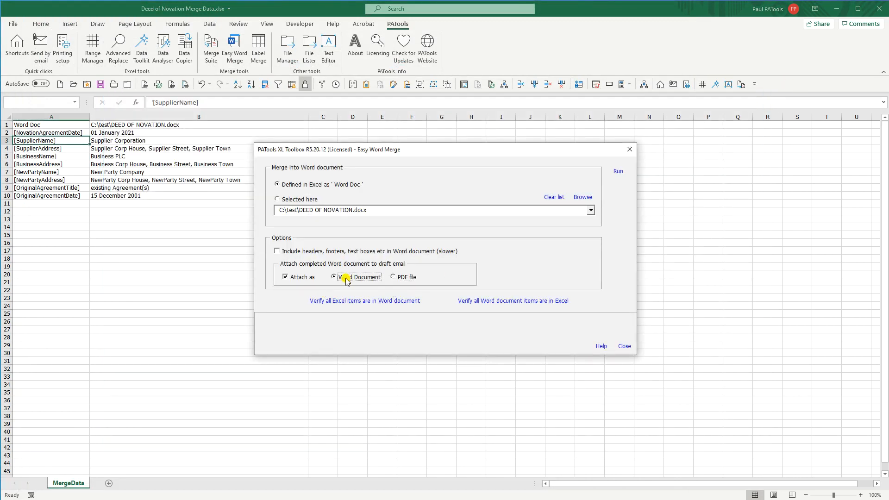
{"action": "left_click", "coordinate": [284, 277]}
{"action": "left_click", "coordinate": [279, 252]}
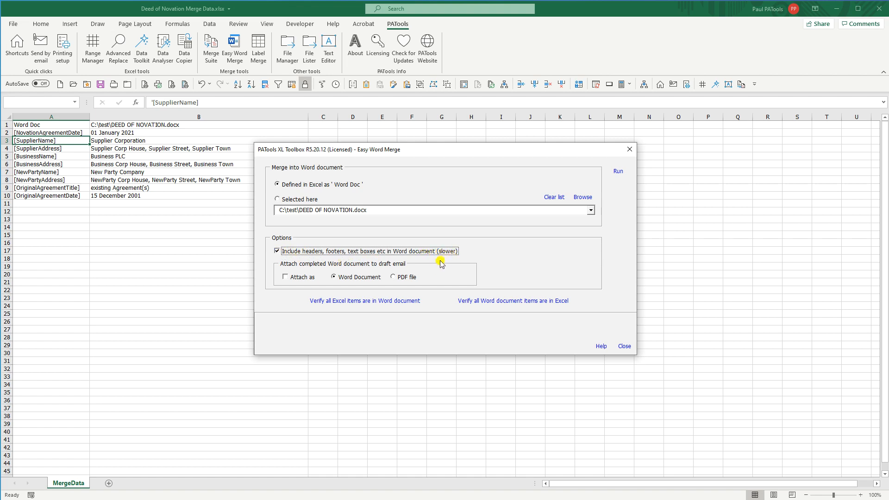
{"action": "left_click", "coordinate": [624, 347]}
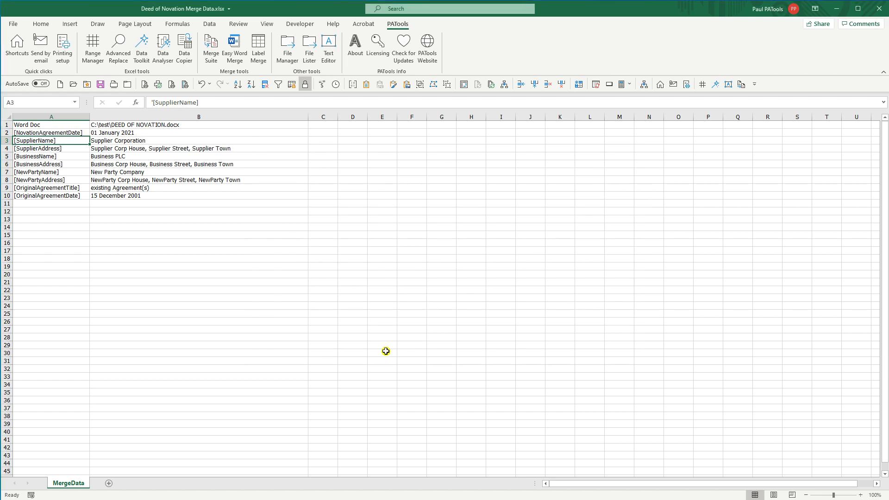